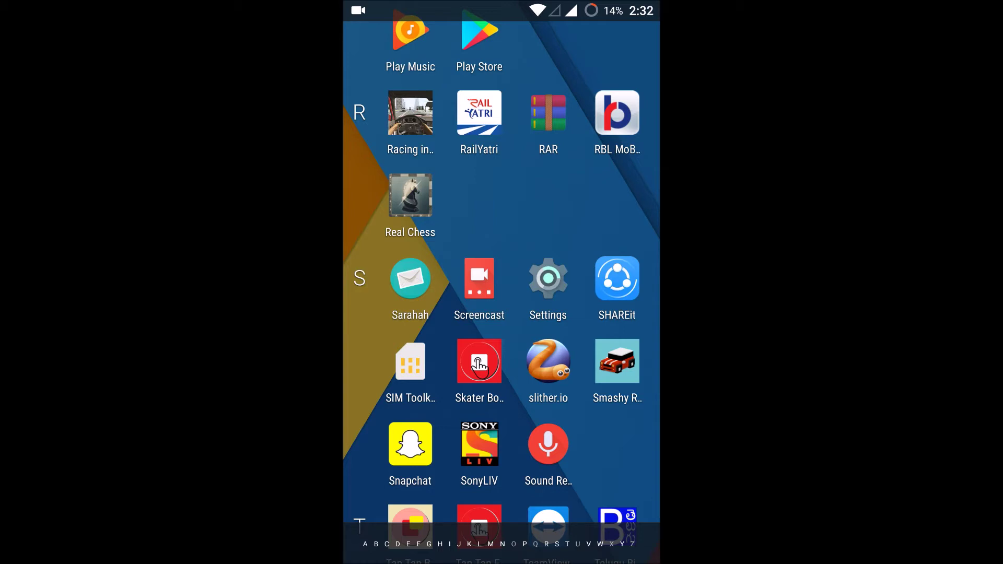
# Step: Reach the Data usage settings from the quick-settings Jio 4G tile
pyautogui.moveTo(502, 9); pyautogui.dragTo(555, 157)
pyautogui.moveTo(502, 95); pyautogui.dragTo(502, 392)
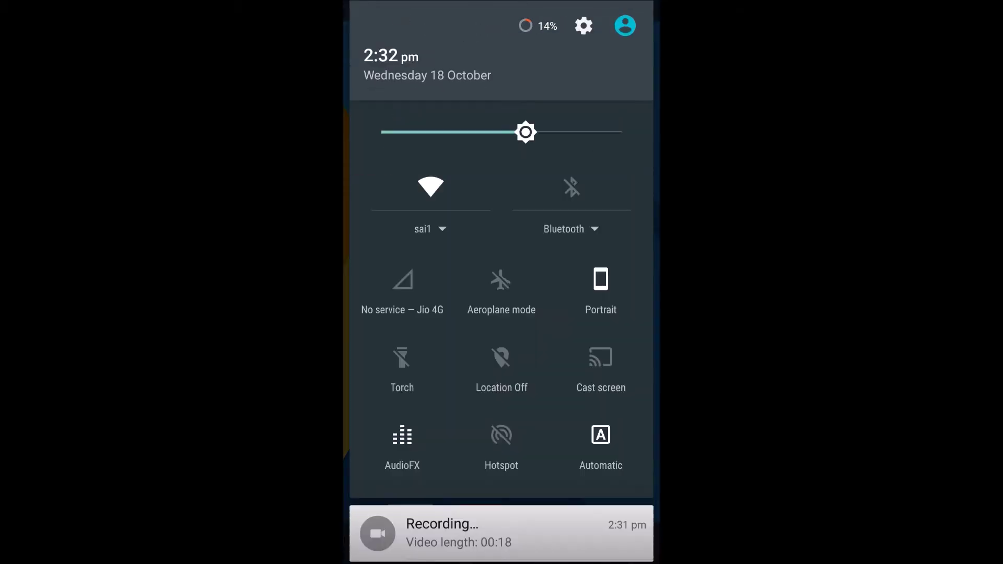
pyautogui.click(402, 296)
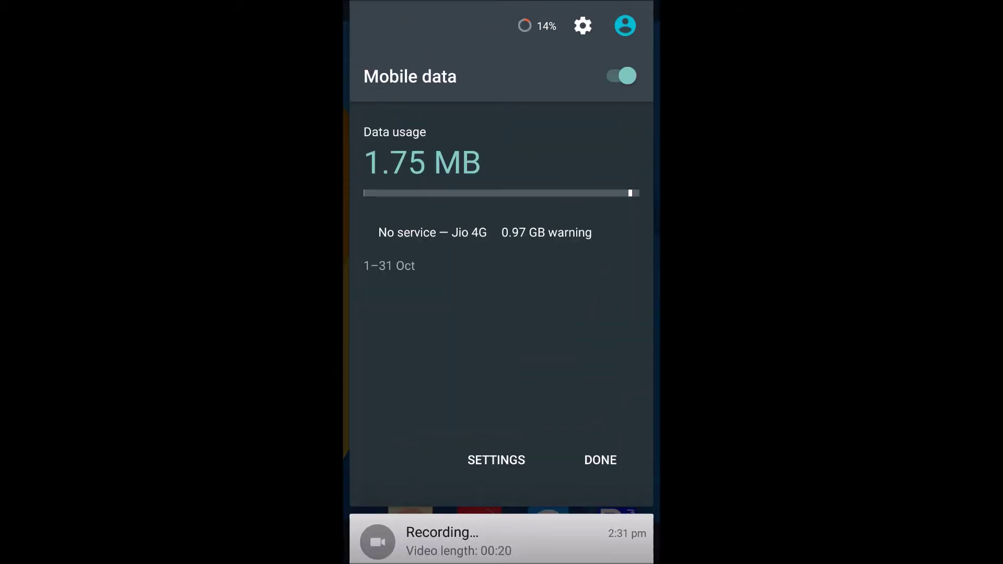
pyautogui.click(496, 460)
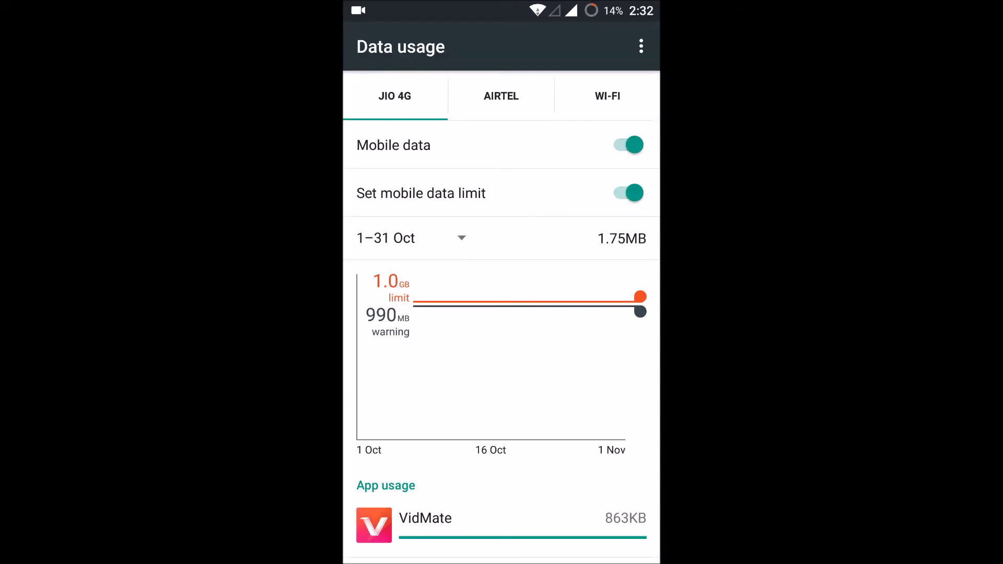
# Step: Switch Jio 4G mobile data off, confirm, then switch it back on
pyautogui.moveTo(494, 154); pyautogui.dragTo(564, 156)
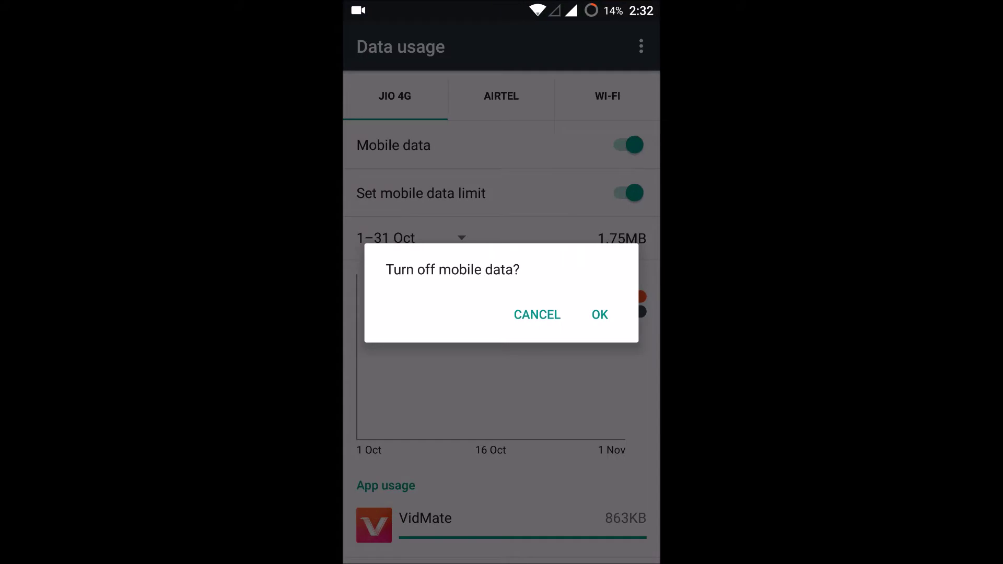
pyautogui.click(600, 314)
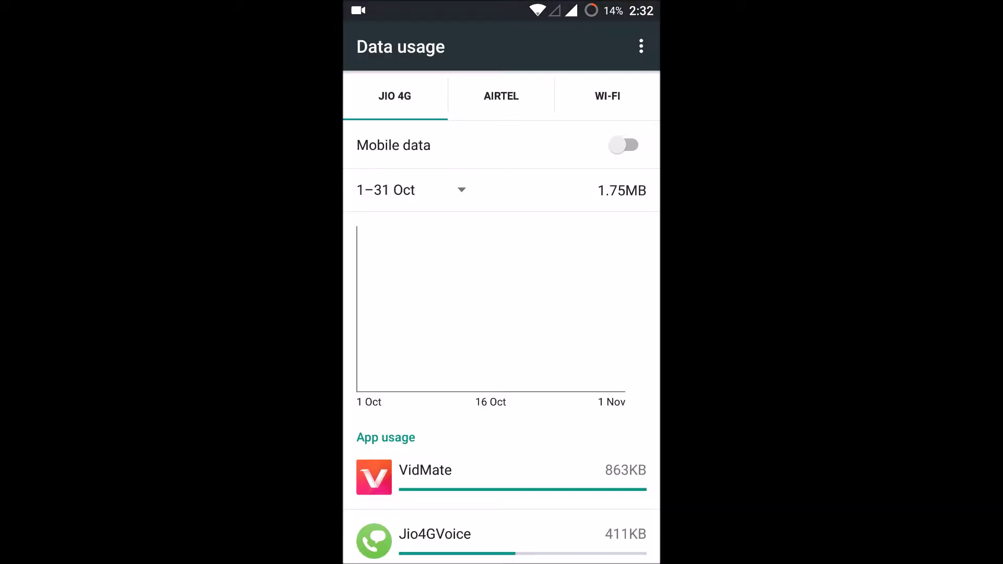
pyautogui.click(624, 145)
pyautogui.scroll(-5, 519, 326)
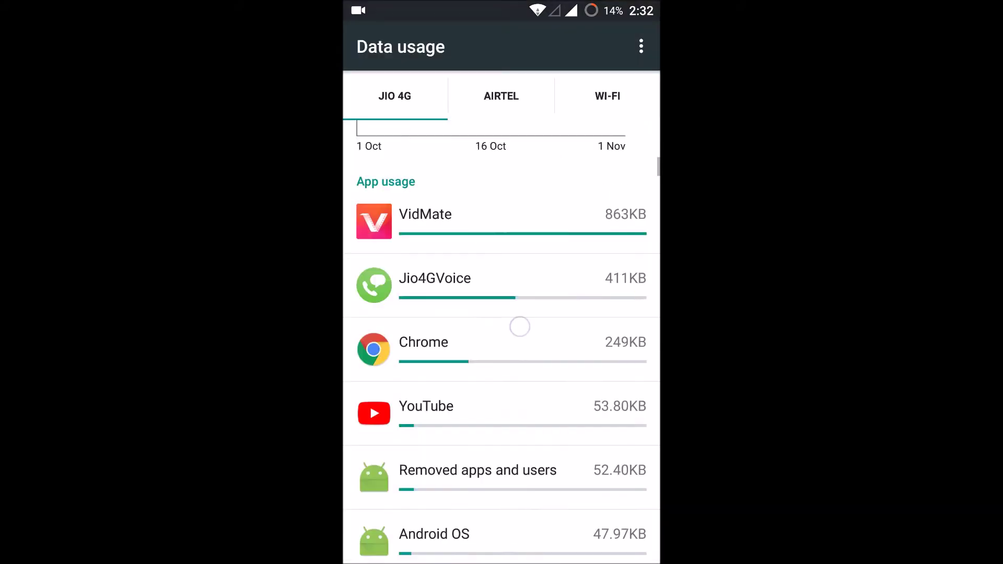
pyautogui.moveTo(519, 327)
pyautogui.mouseDown()
pyautogui.moveTo(538, 220)
pyautogui.moveTo(542, 396)
pyautogui.moveTo(530, 501)
pyautogui.moveTo(568, 243)
pyautogui.mouseUp()
pyautogui.moveTo(540, 418); pyautogui.dragTo(539, 208)
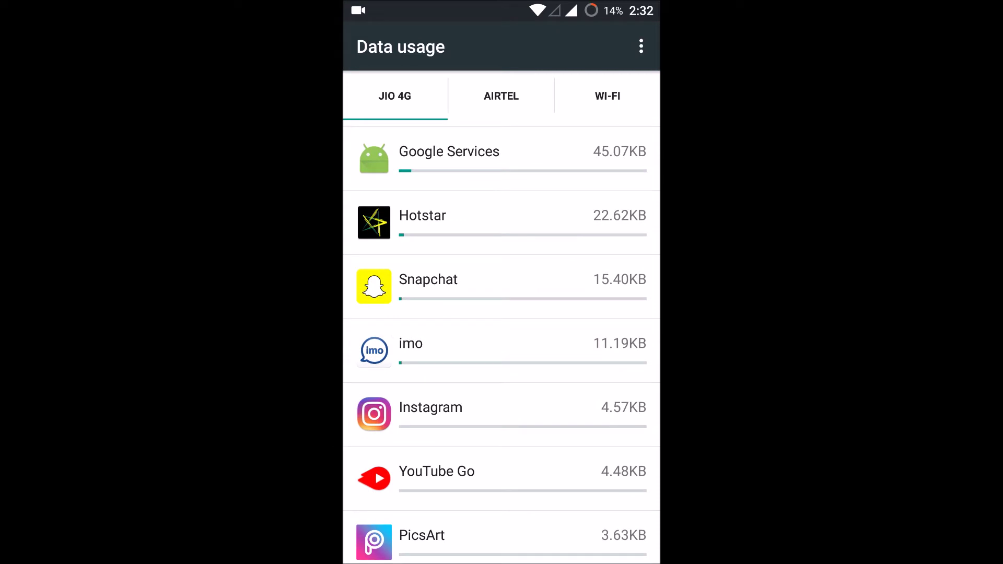
pyautogui.moveTo(501, 509)
pyautogui.mouseDown()
pyautogui.moveTo(538, 273)
pyautogui.moveTo(583, 224)
pyautogui.moveTo(570, 206)
pyautogui.moveTo(549, 470)
pyautogui.mouseUp()
pyautogui.moveTo(517, 423); pyautogui.dragTo(518, 243)
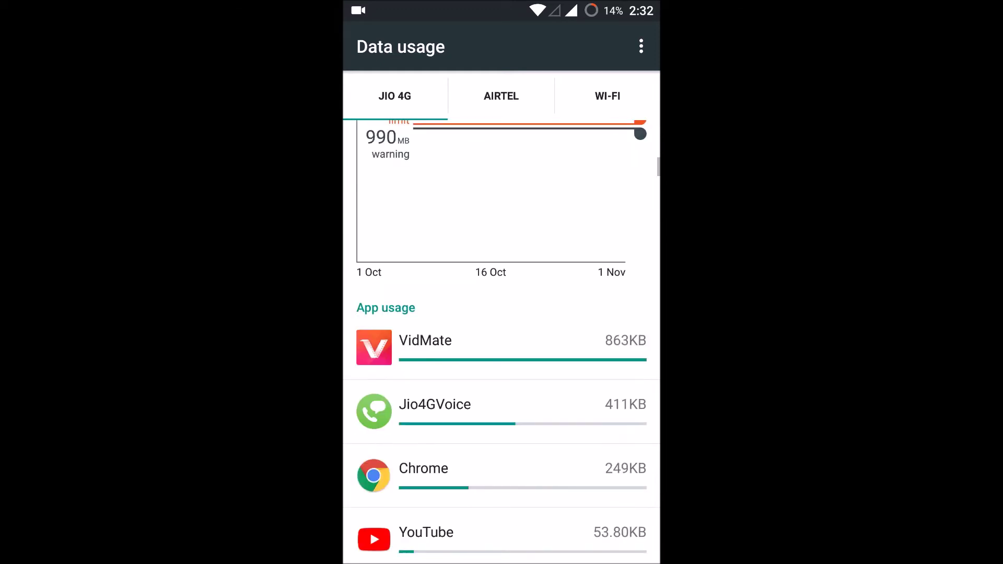
pyautogui.moveTo(547, 175); pyautogui.dragTo(546, 353)
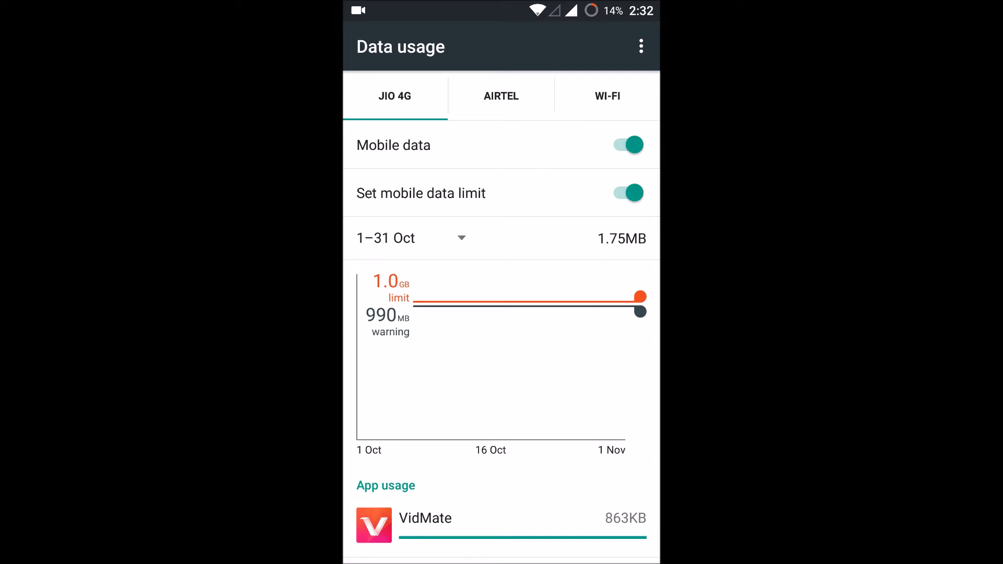
pyautogui.click(641, 47)
pyautogui.click(607, 48)
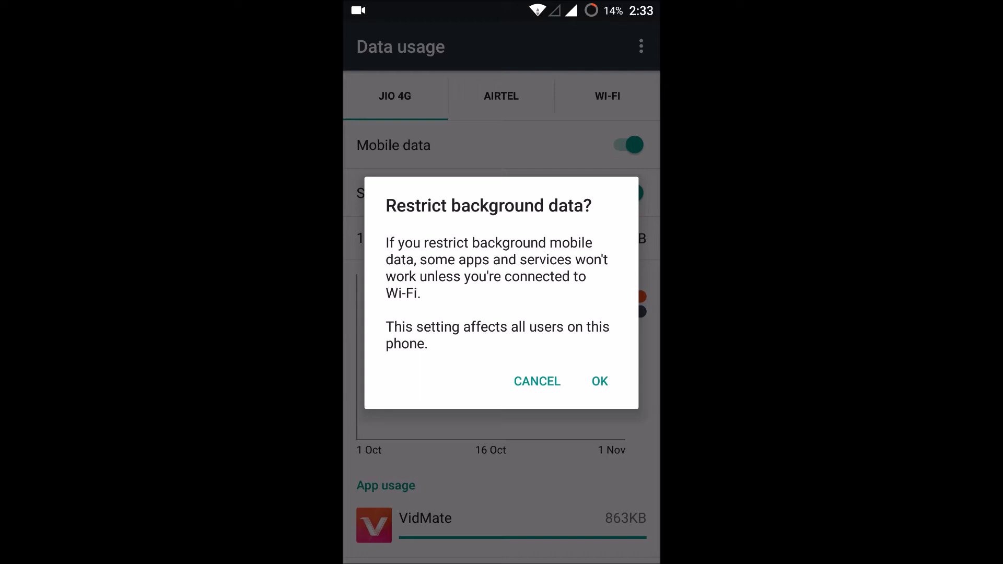
pyautogui.click(536, 381)
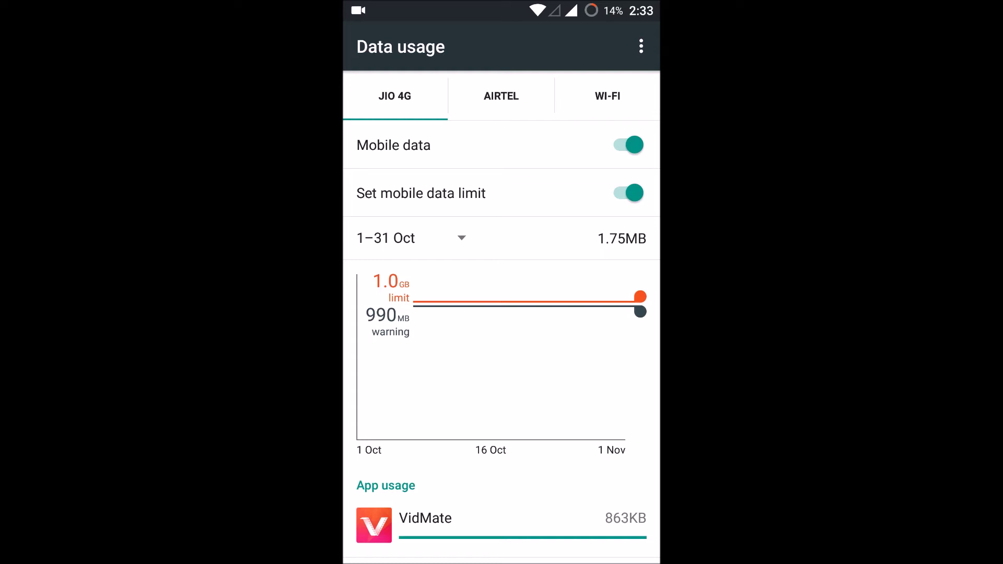
pyautogui.moveTo(509, 493); pyautogui.dragTo(541, 180)
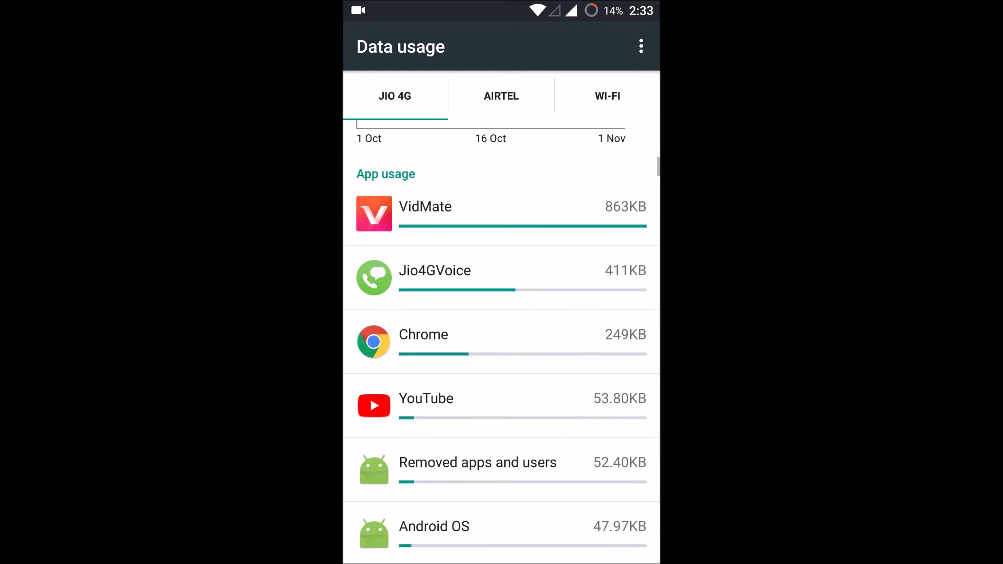
pyautogui.moveTo(525, 259); pyautogui.dragTo(544, 191)
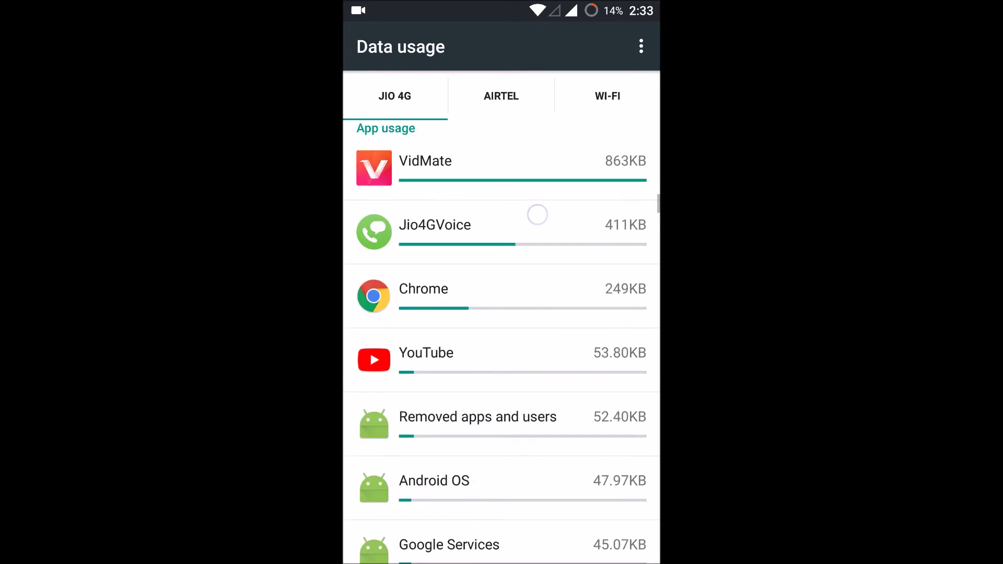
# Step: Restrict Chrome's background data on mobile networks and return to the usage list
pyautogui.click(517, 261)
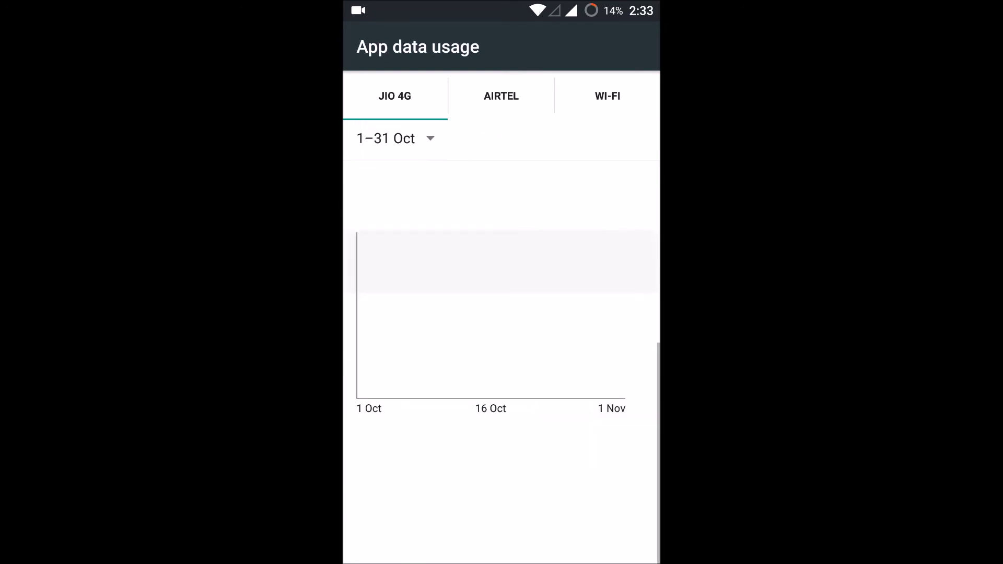
pyautogui.moveTo(514, 465); pyautogui.dragTo(515, 447)
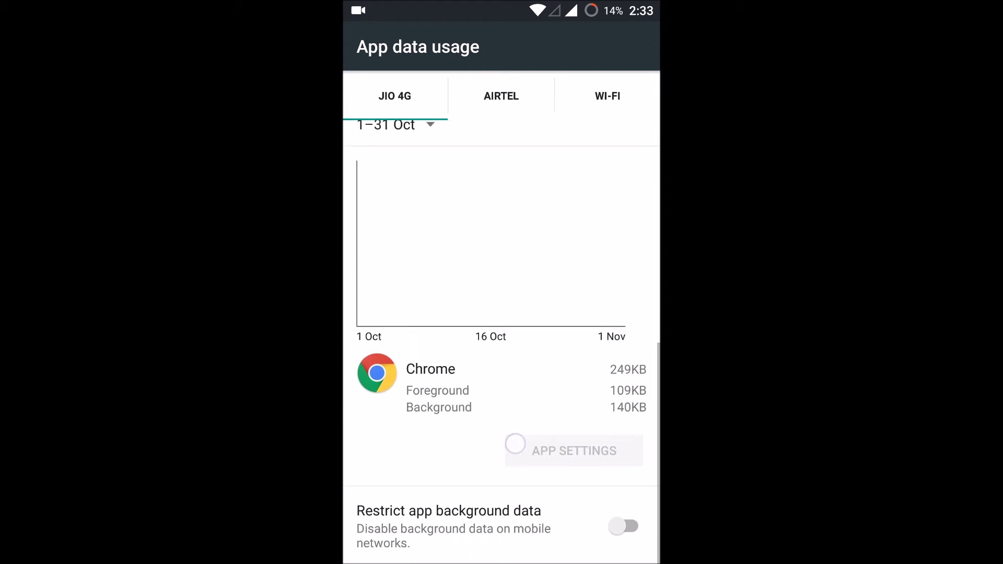
pyautogui.click(623, 543)
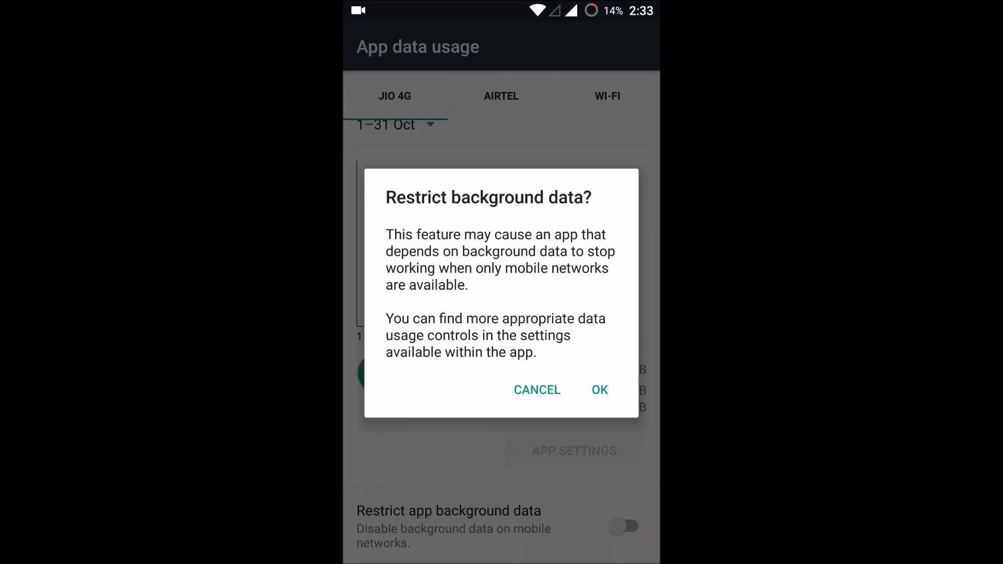
pyautogui.click(599, 389)
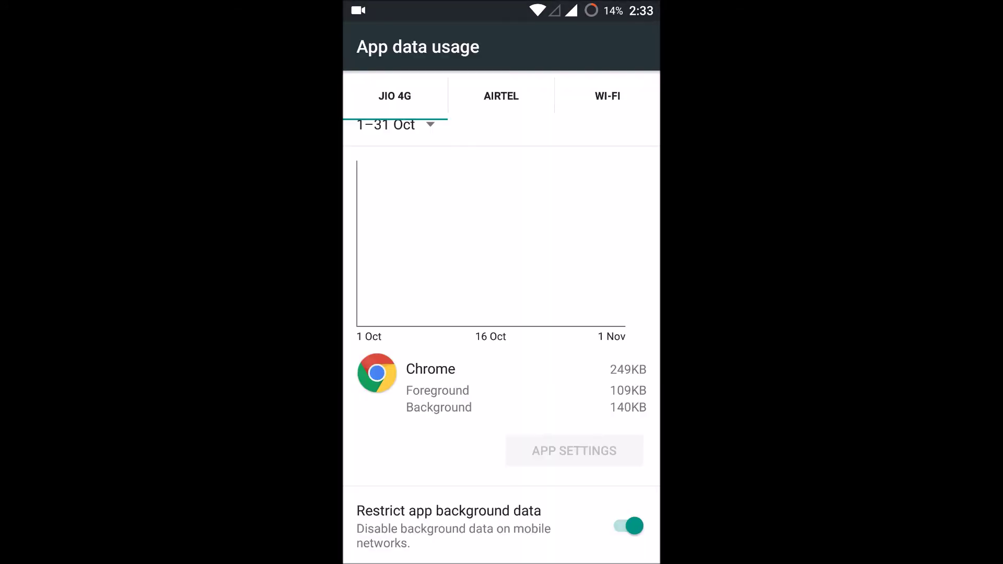
pyautogui.press('Escape')
pyautogui.moveTo(541, 454); pyautogui.dragTo(550, 210)
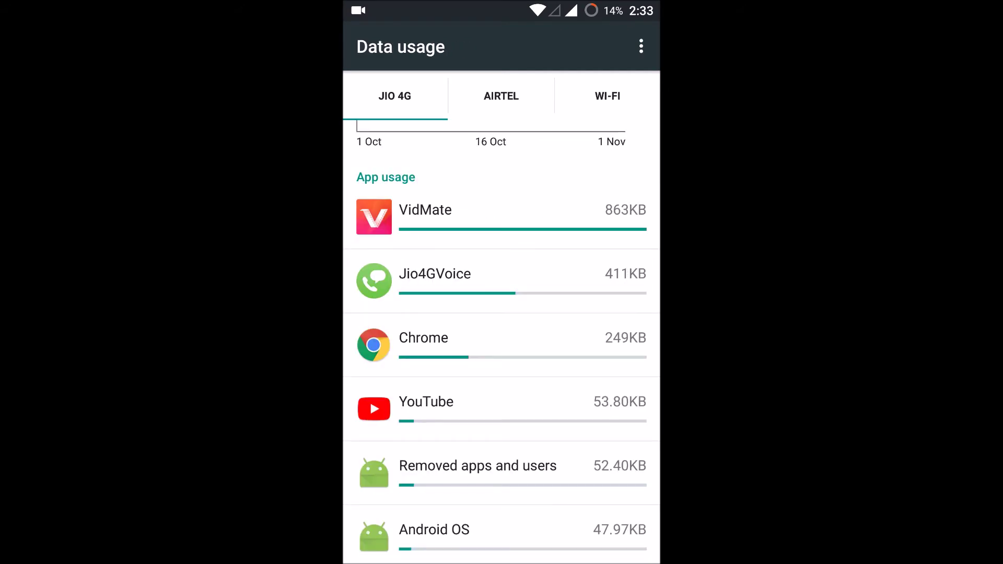
pyautogui.moveTo(511, 431); pyautogui.dragTo(526, 369)
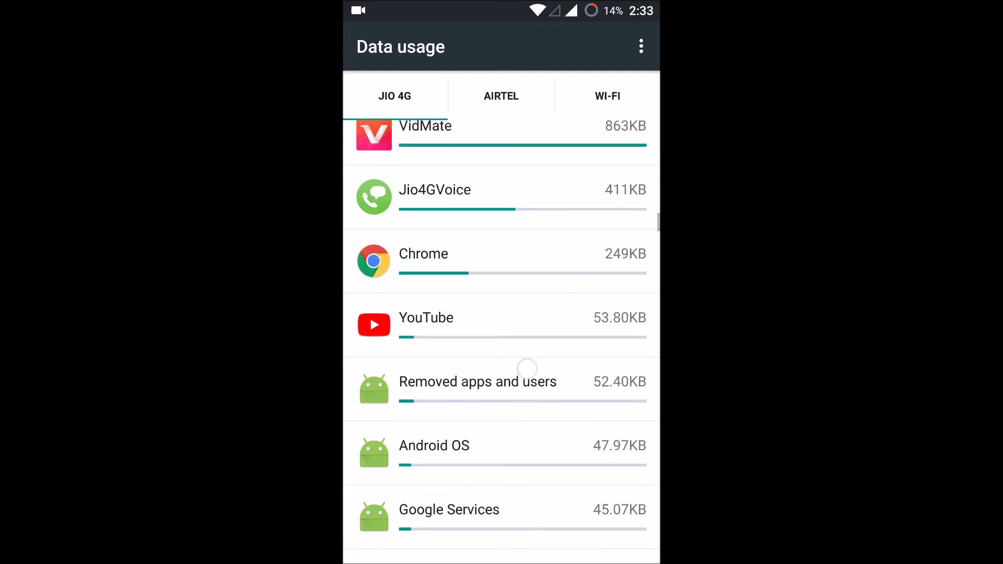
pyautogui.moveTo(534, 519)
pyautogui.mouseDown()
pyautogui.moveTo(537, 410)
pyautogui.moveTo(580, 297)
pyautogui.mouseUp()
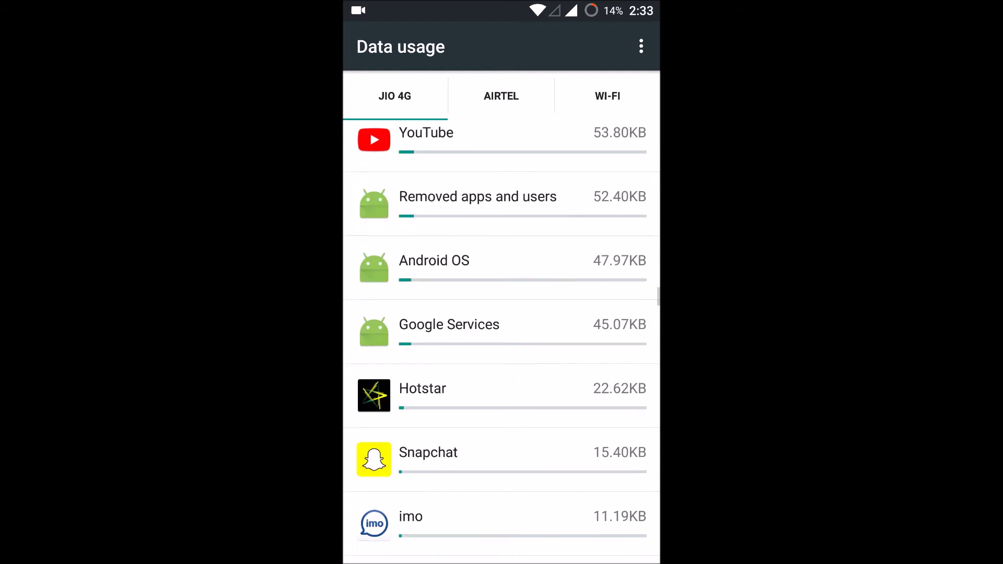
# Step: View Snapchat's data usage details unchanged, then leave Data usage
pyautogui.click(470, 458)
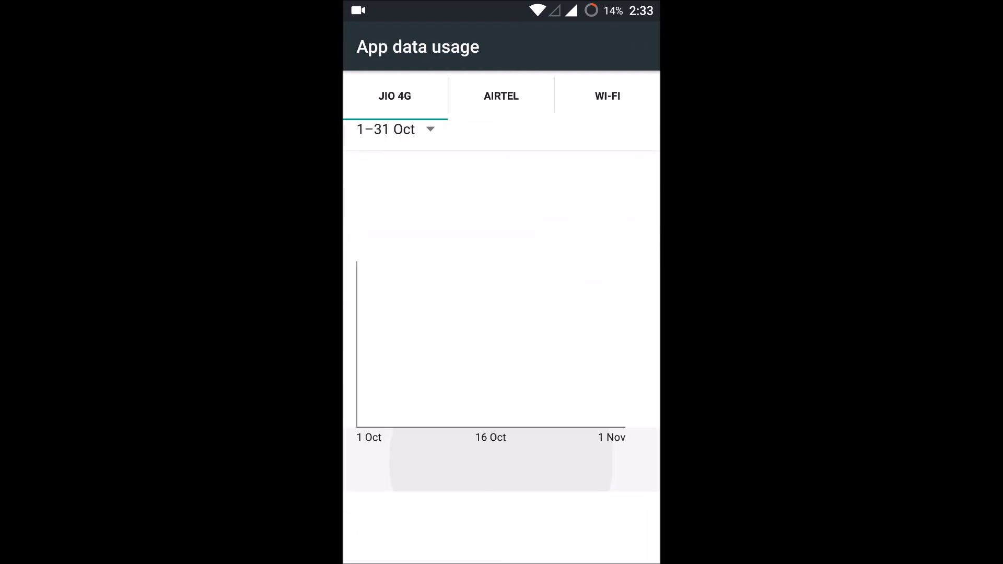
pyautogui.moveTo(582, 233); pyautogui.dragTo(582, 216)
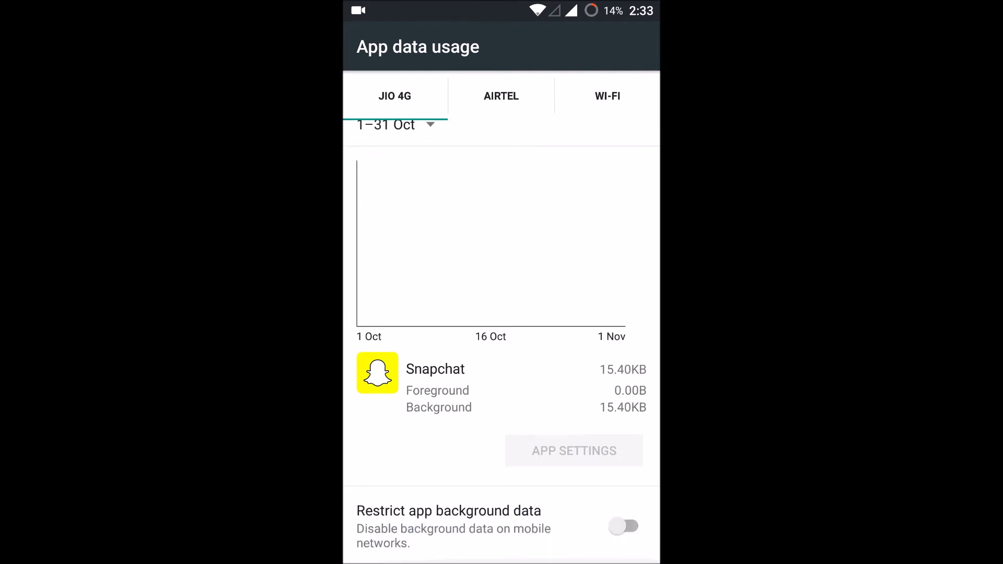
pyautogui.press('Escape')
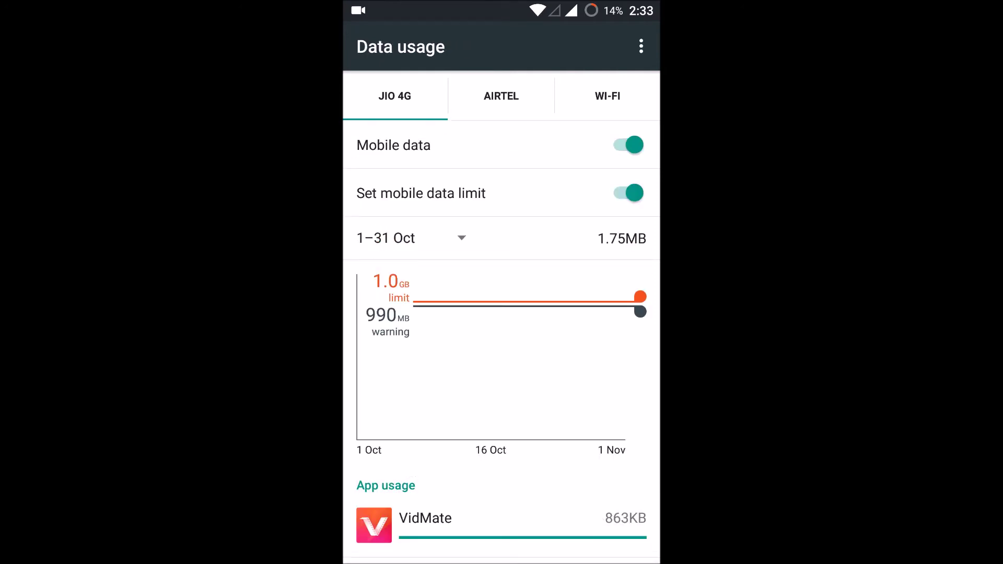
pyautogui.press('Escape')
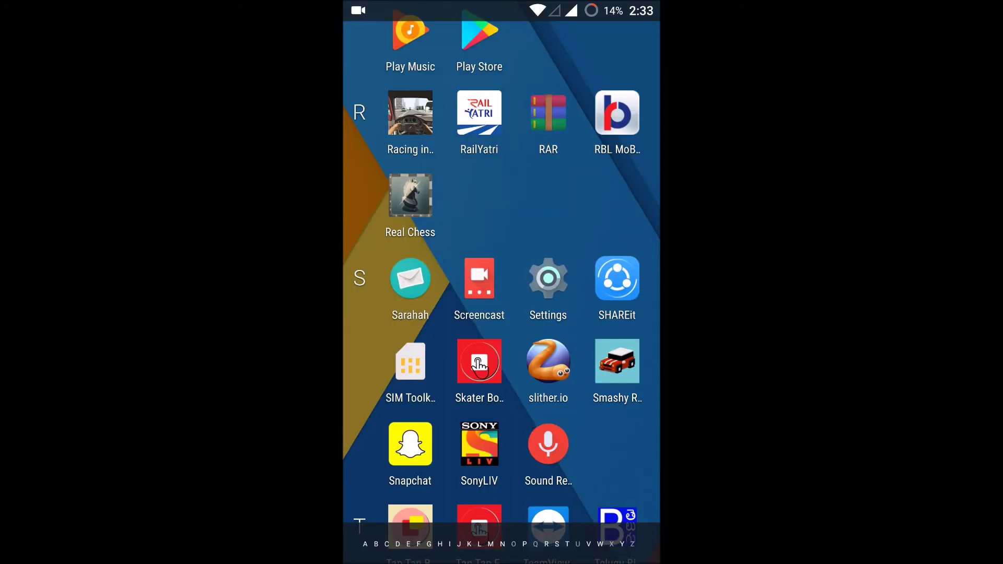
# Step: Reopen Data usage and drag the chart lines to a 20 GB limit with a 19 GB warning
pyautogui.hotkey('alt', 'Tab')
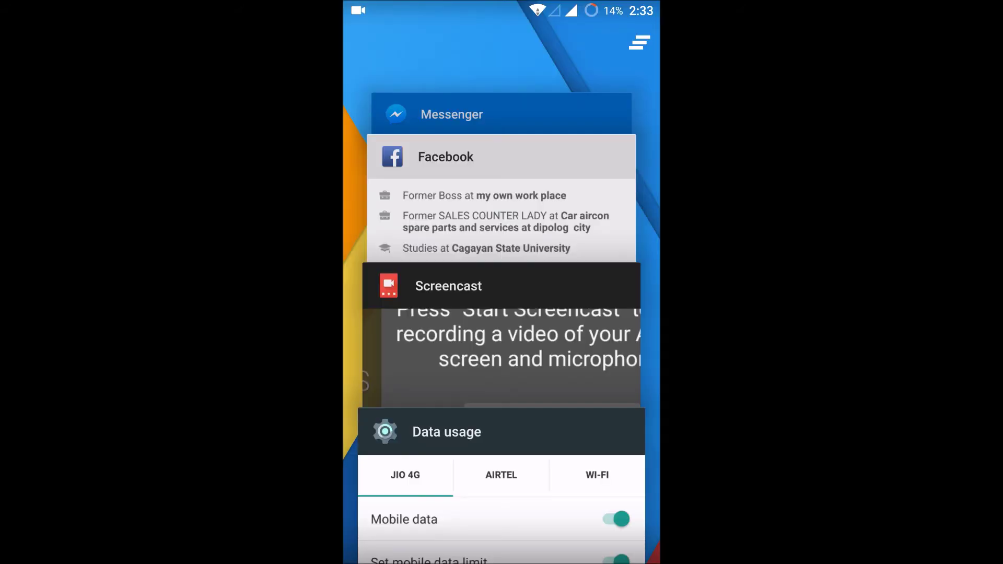
pyautogui.click(501, 475)
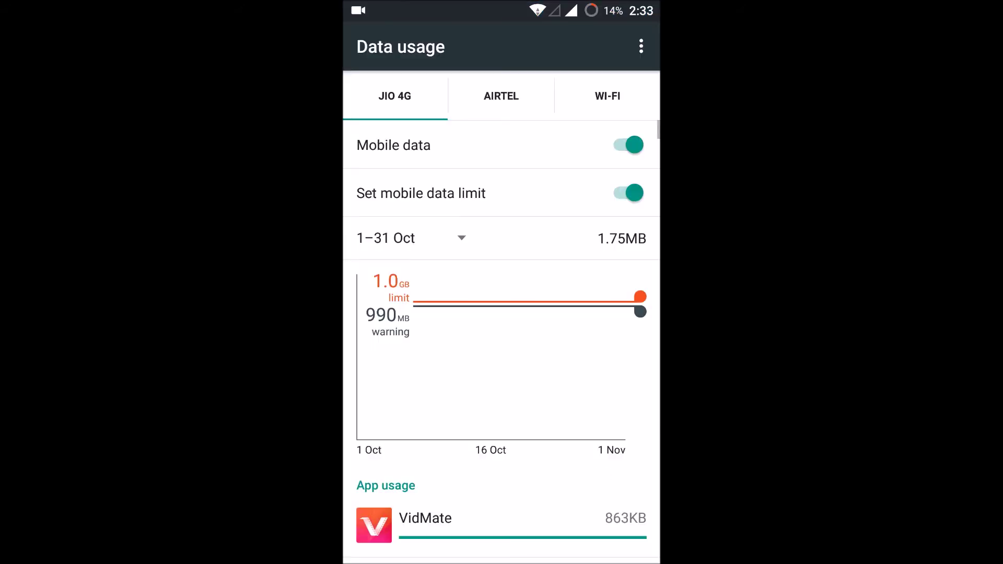
pyautogui.moveTo(640, 311)
pyautogui.mouseDown()
pyautogui.moveTo(640, 416)
pyautogui.moveTo(639, 287)
pyautogui.mouseUp()
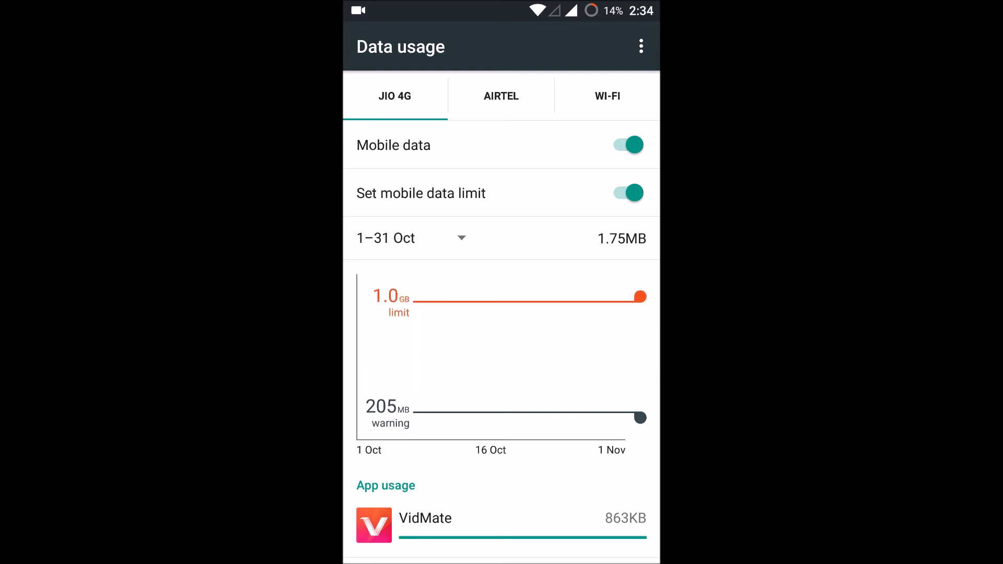
pyautogui.moveTo(640, 296)
pyautogui.mouseDown()
pyautogui.moveTo(634, 244)
pyautogui.moveTo(638, 307)
pyautogui.moveTo(640, 296)
pyautogui.moveTo(640, 266)
pyautogui.moveTo(619, 375)
pyautogui.mouseUp()
pyautogui.moveTo(640, 445); pyautogui.dragTo(628, 320)
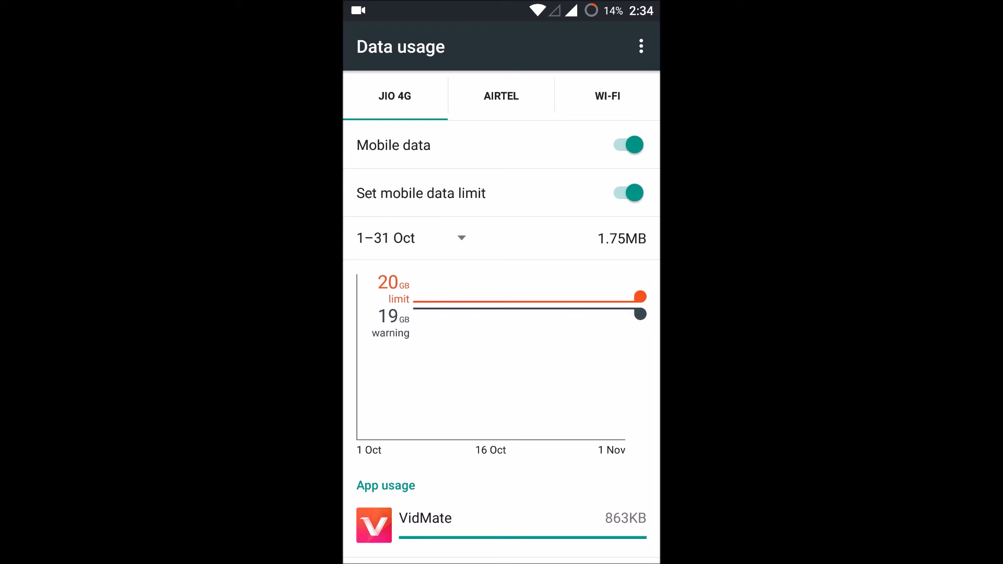
# Step: Launch the Play Store from the home screen and view My apps & games
pyautogui.press('Home')
pyautogui.click(540, 410)
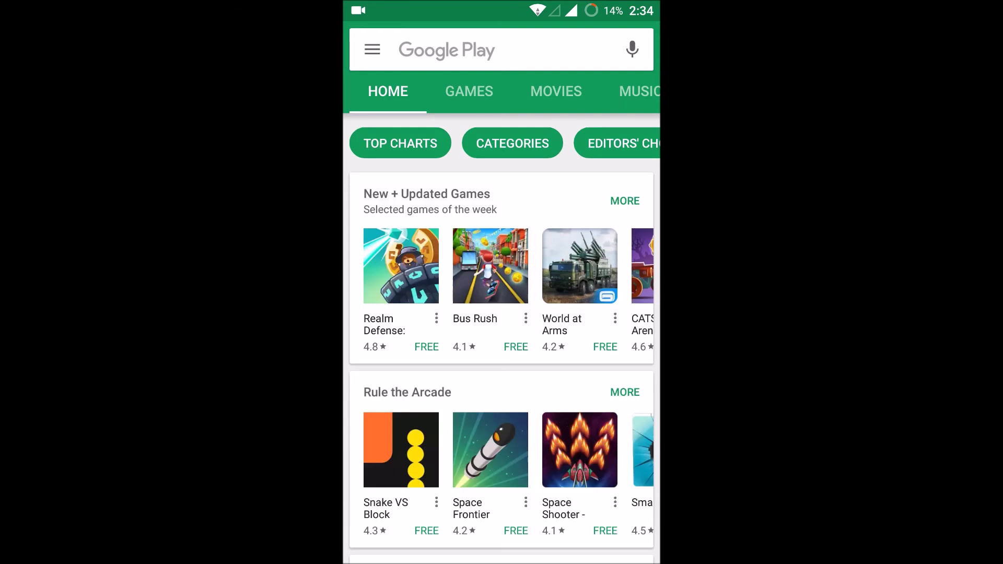
pyautogui.click(373, 50)
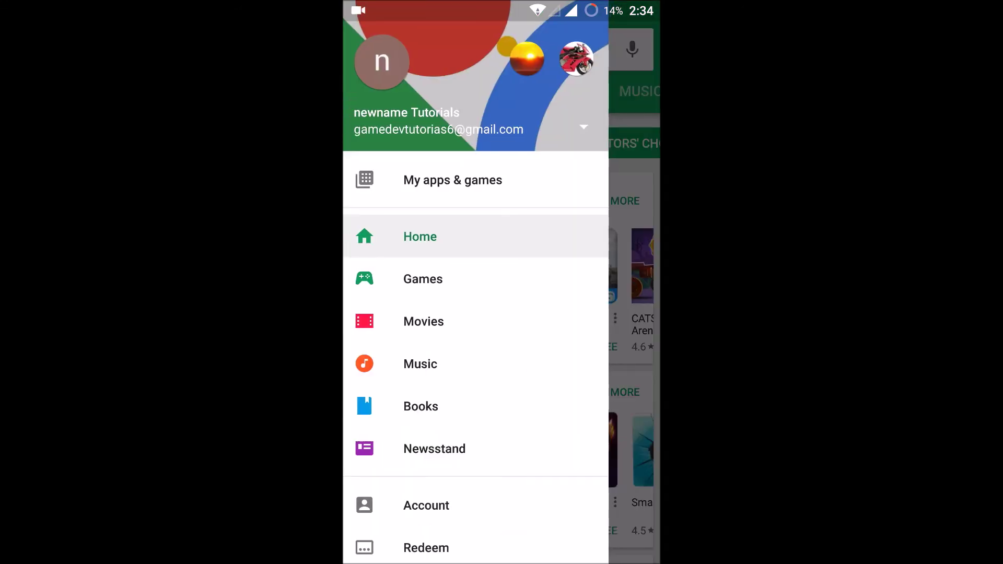
pyautogui.click(456, 179)
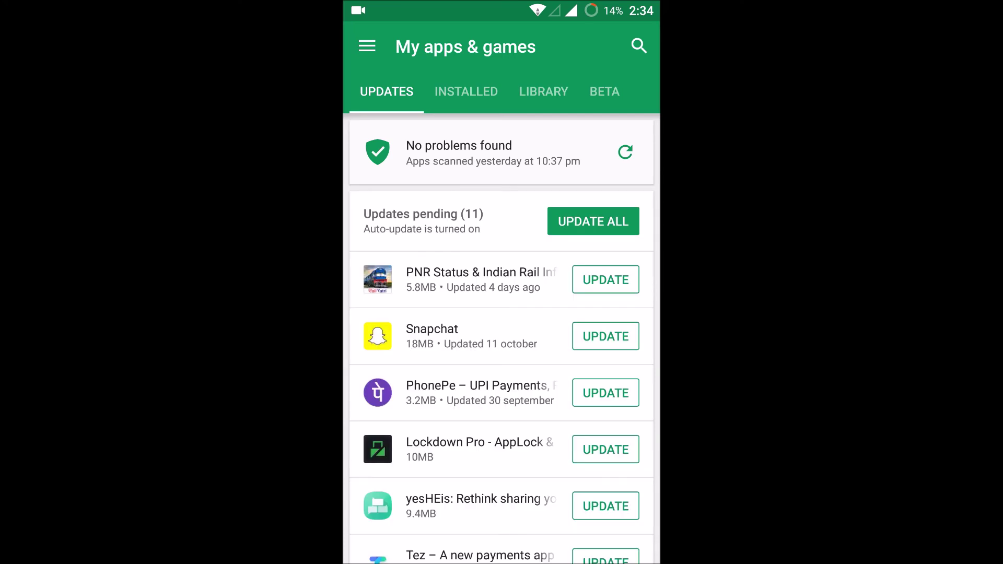
# Step: Reach the Play Store's Settings screen from the navigation menu
pyautogui.click(367, 47)
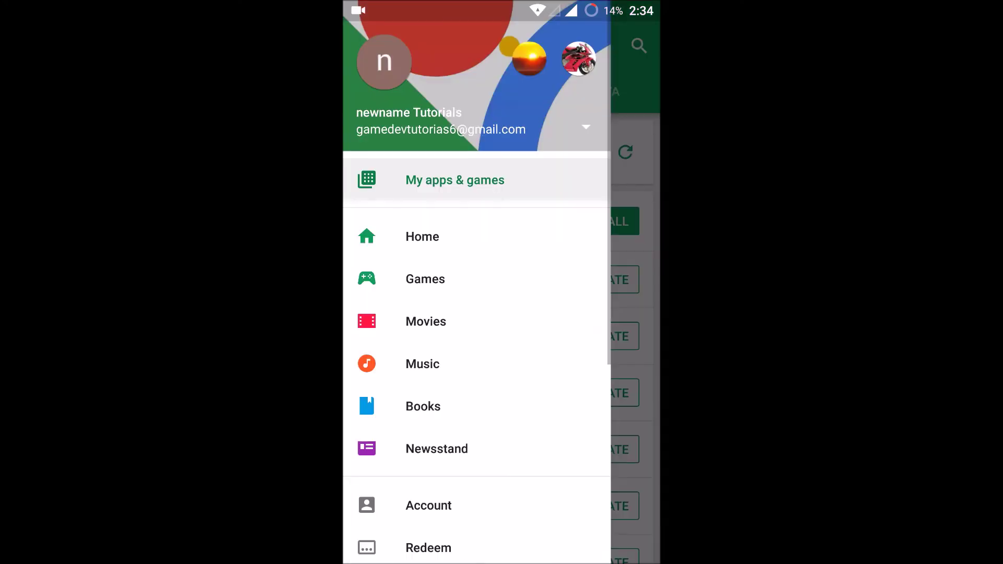
pyautogui.scroll(-3, 475, 493)
pyautogui.moveTo(486, 392); pyautogui.dragTo(508, 305)
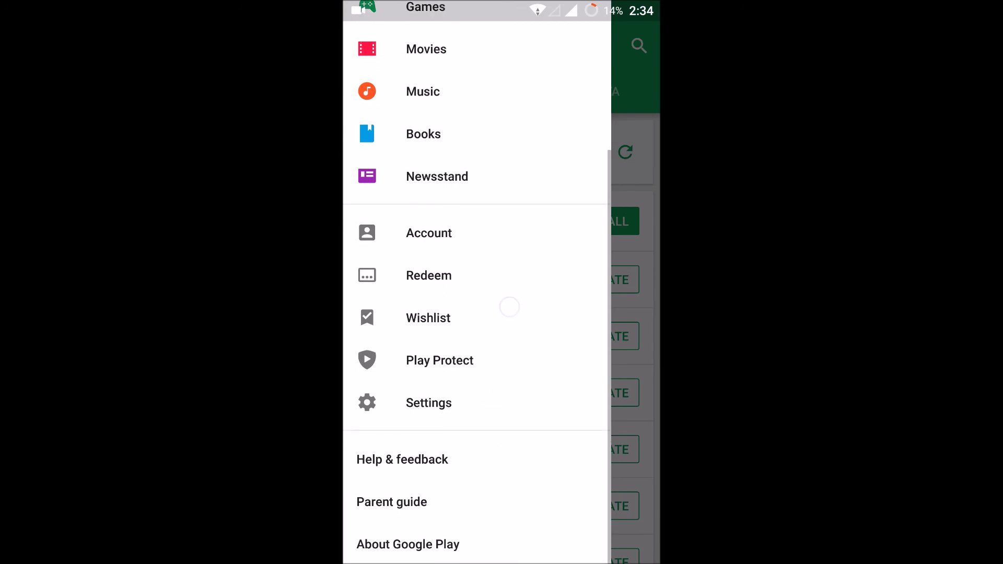
pyautogui.click(459, 403)
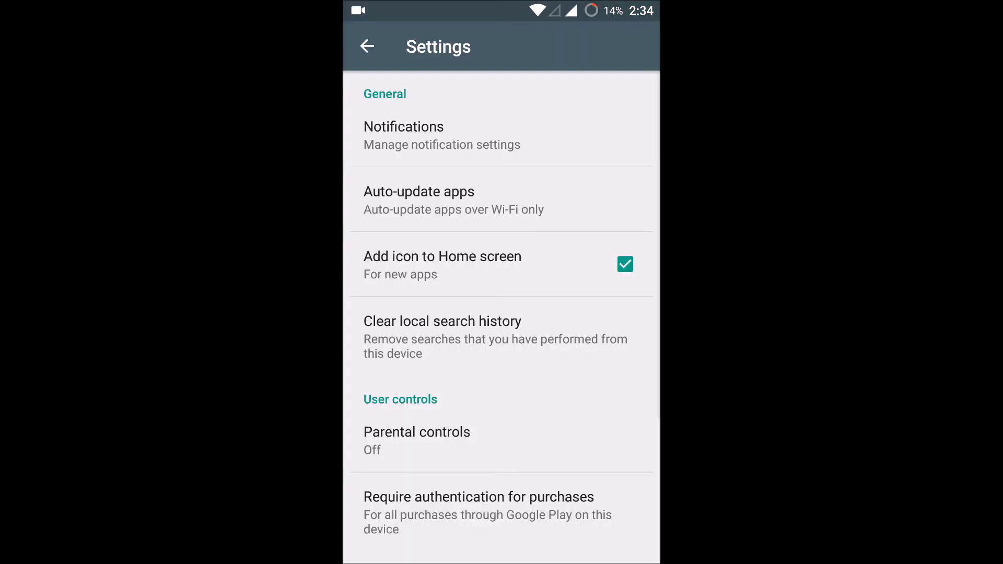
# Step: Check Auto-update apps is set to Wi-Fi only, leave it unchanged, and go home
pyautogui.click(501, 199)
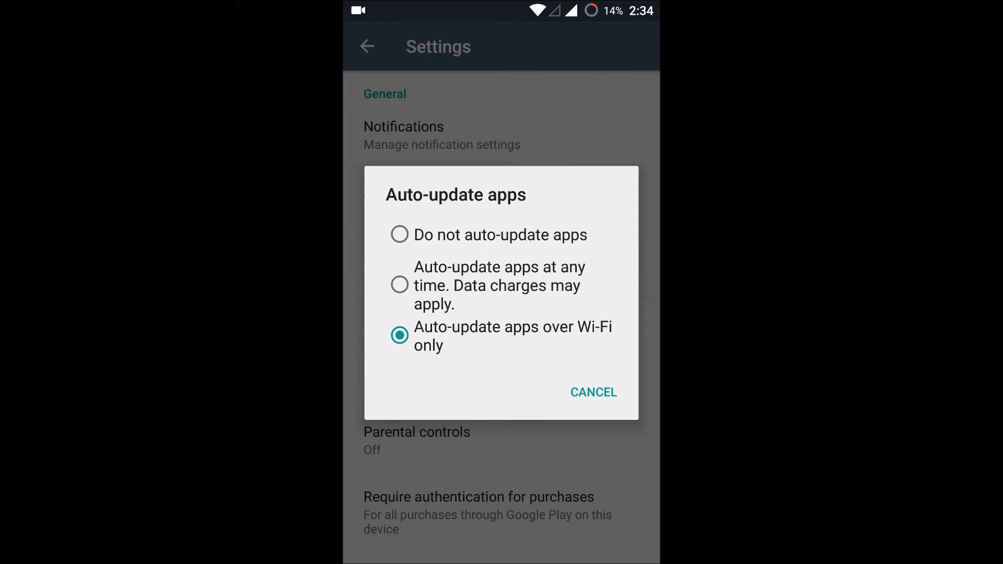
pyautogui.press('Escape')
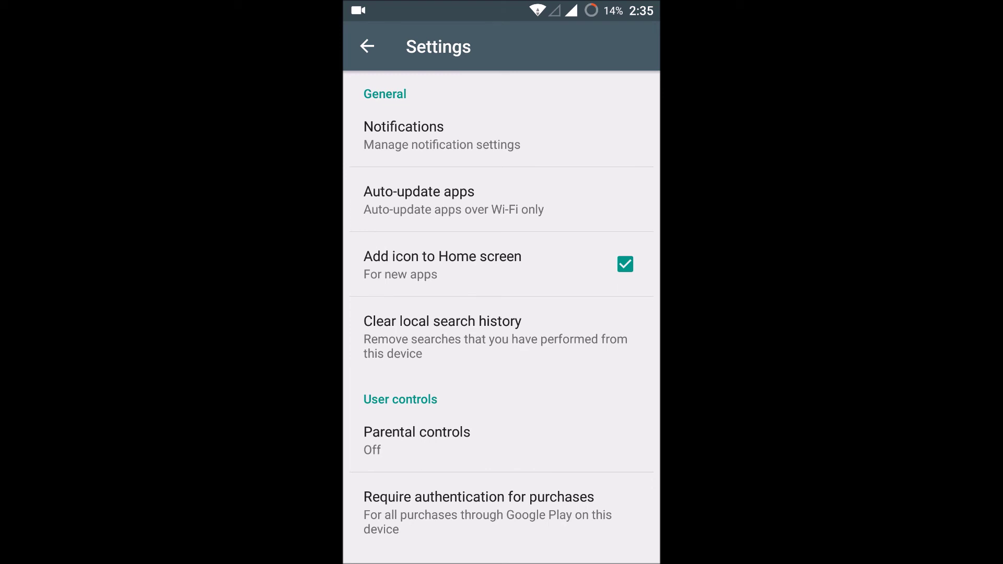
pyautogui.press('Home')
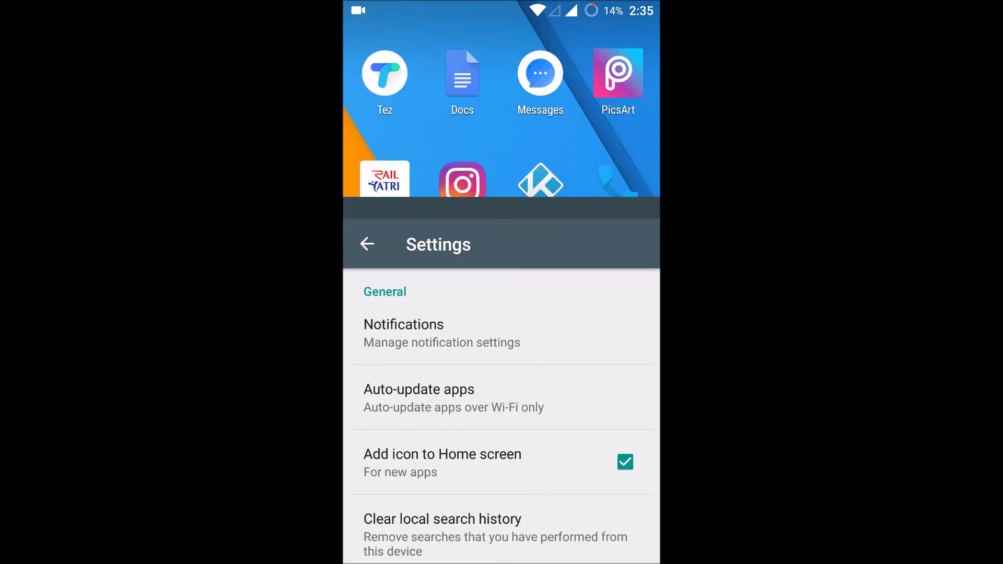